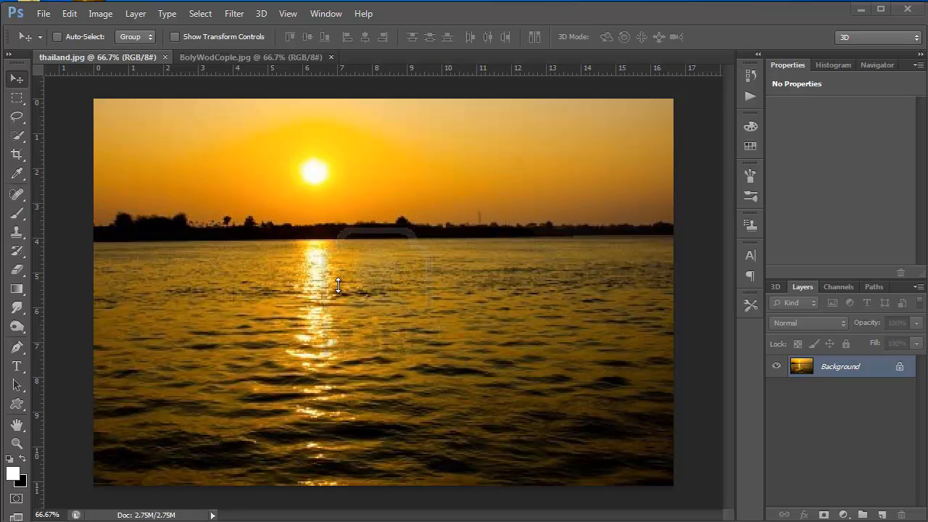
Convert the locked Background of thailand.jpg into a normal layer named Layer 0
click(110, 58)
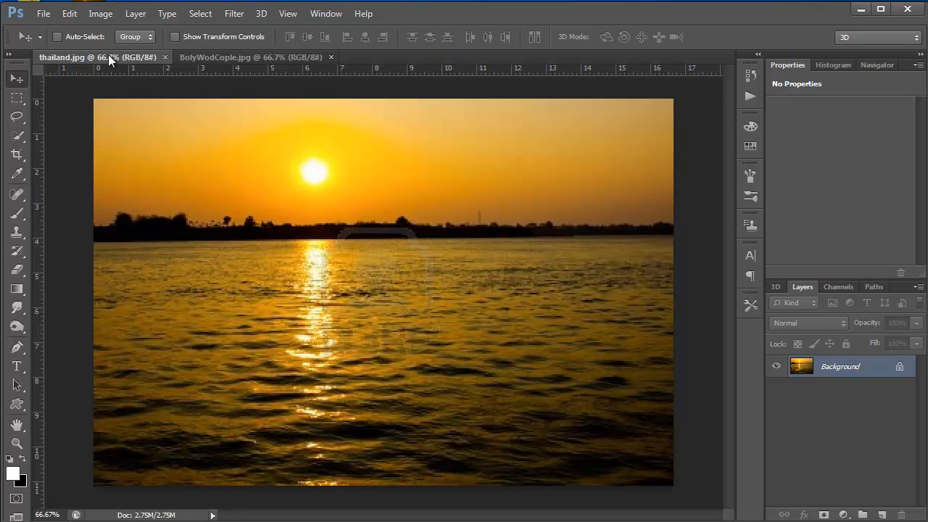
click(222, 57)
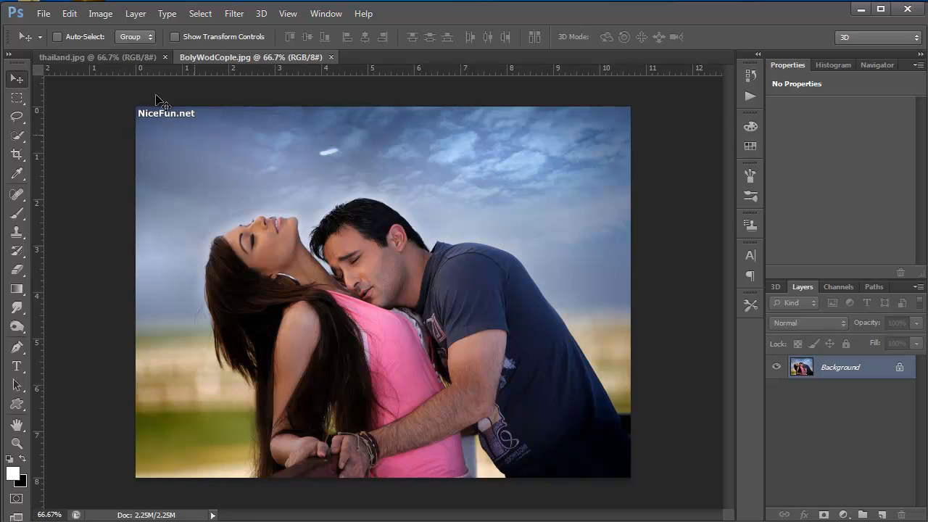
click(109, 56)
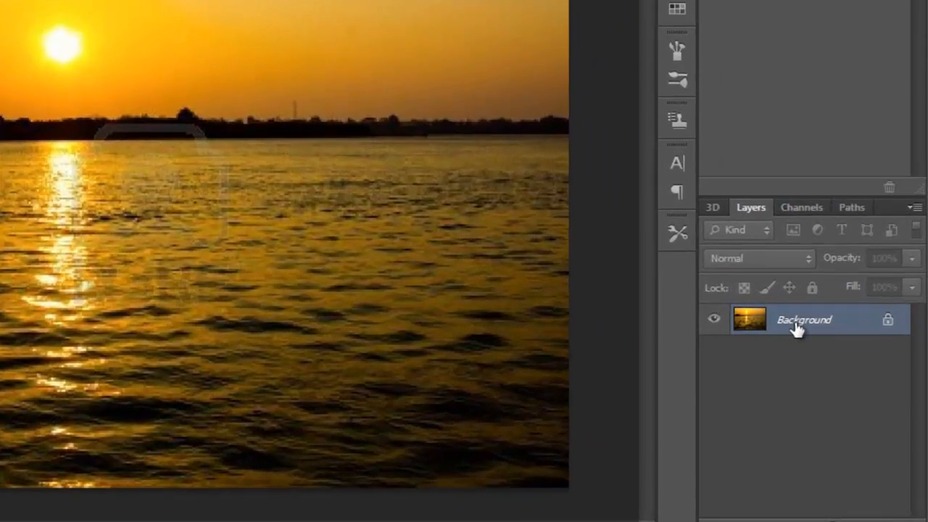
double_click(832, 367)
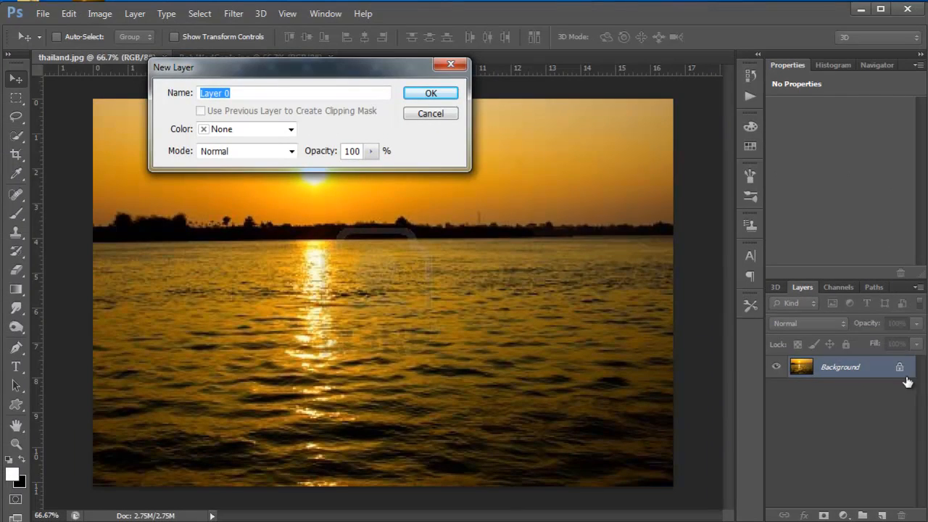
click(449, 94)
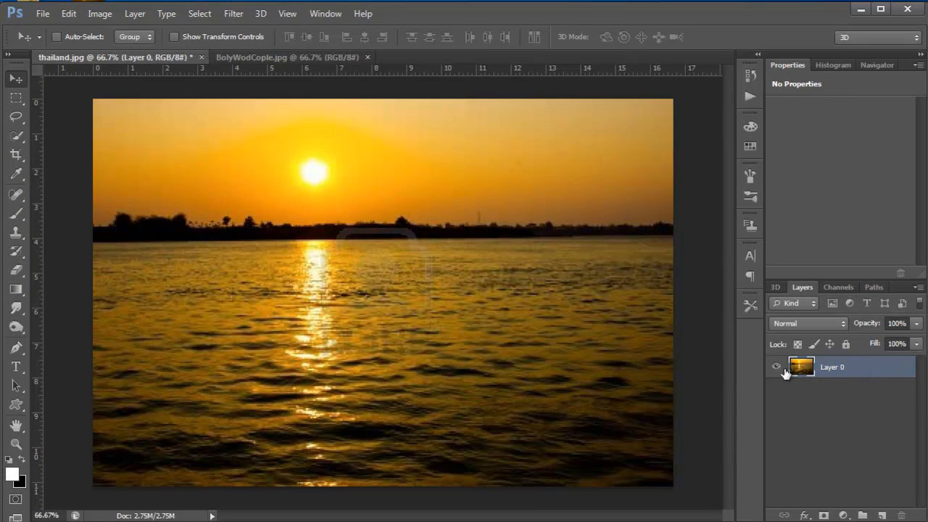
click(863, 63)
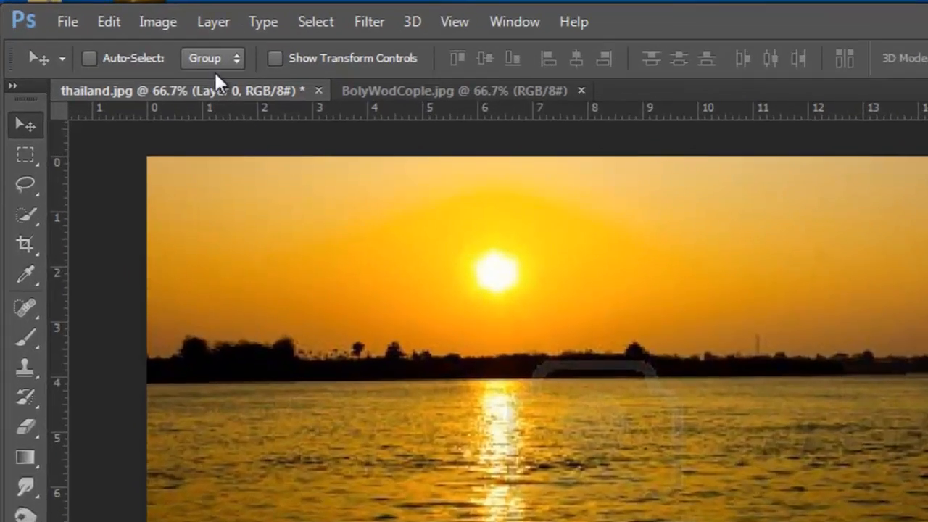
click(146, 24)
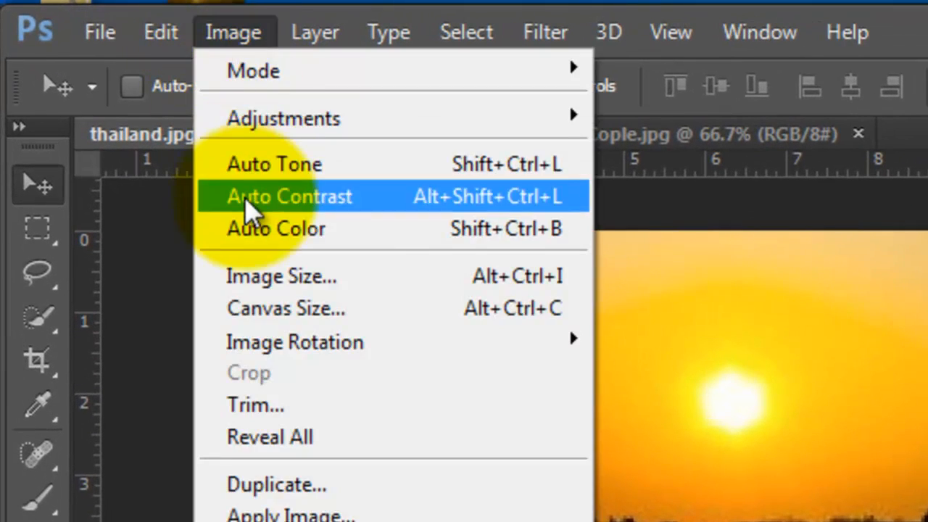
click(285, 308)
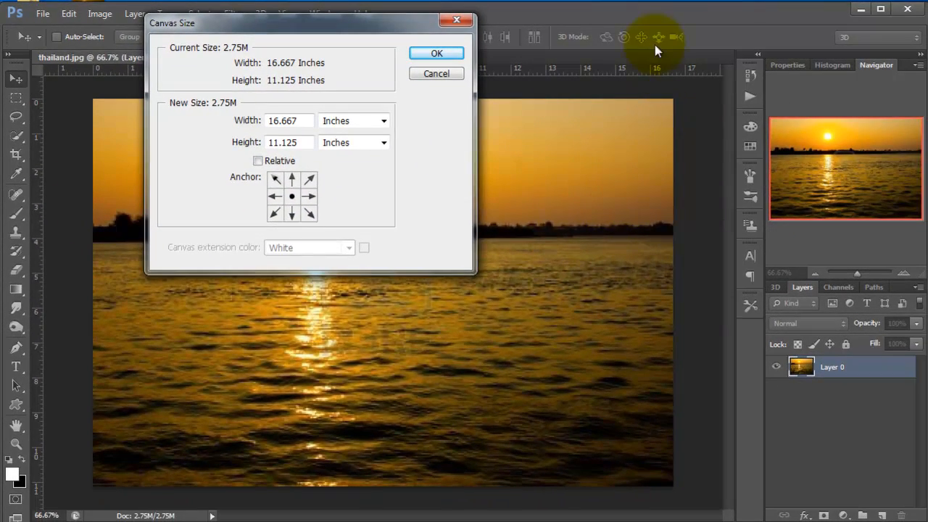
click(440, 77)
Extend the sunset image's canvas upward to a height of 20 inches, anchored at the bottom centre
click(817, 274)
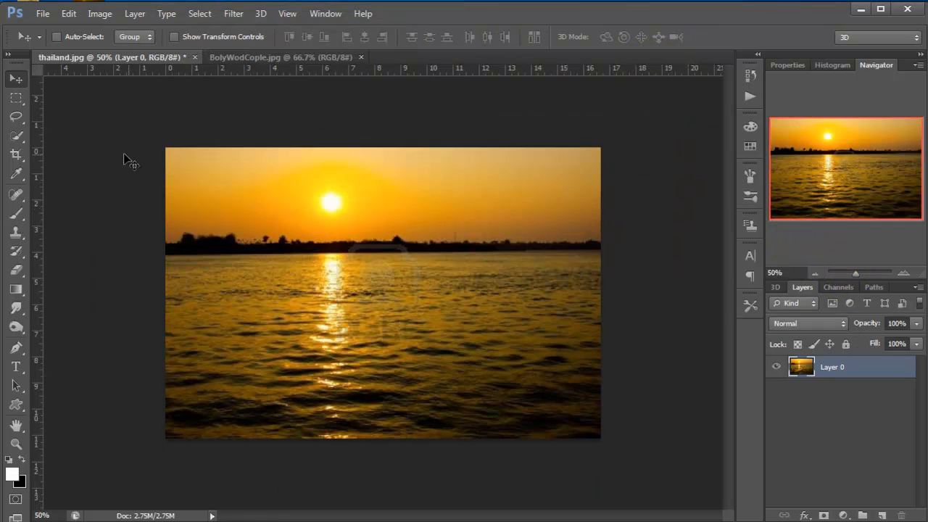
click(100, 14)
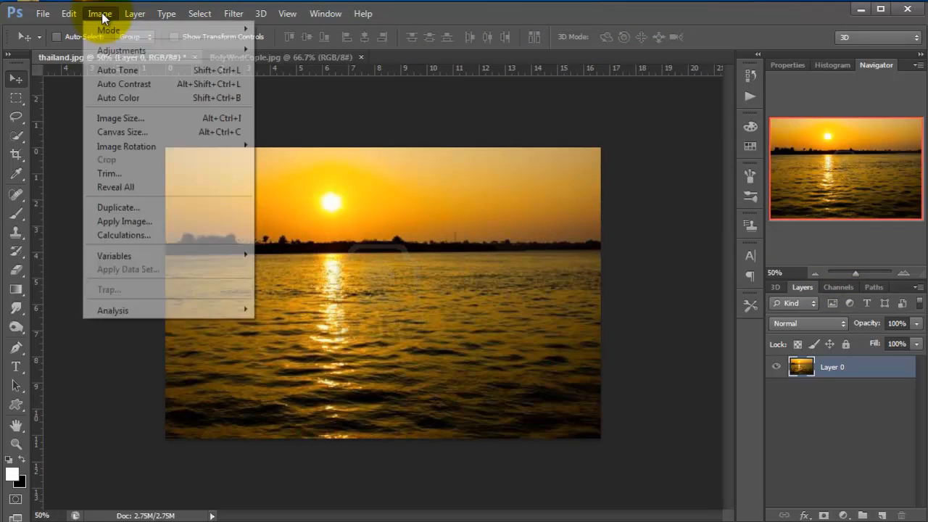
click(116, 133)
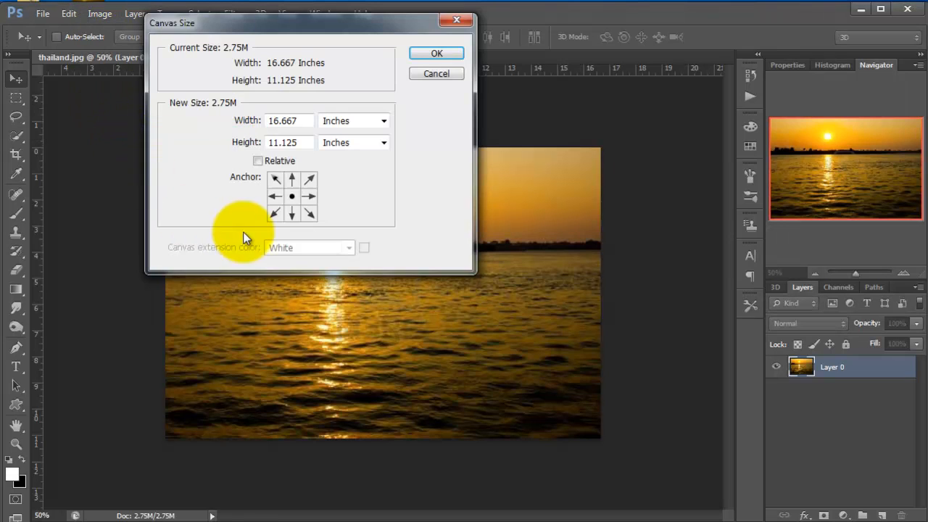
click(292, 214)
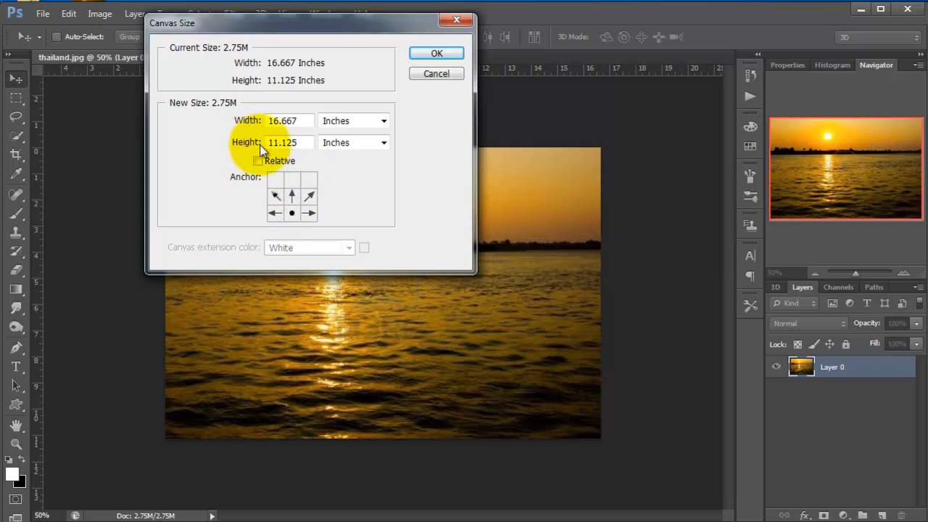
drag(299, 143, 230, 135)
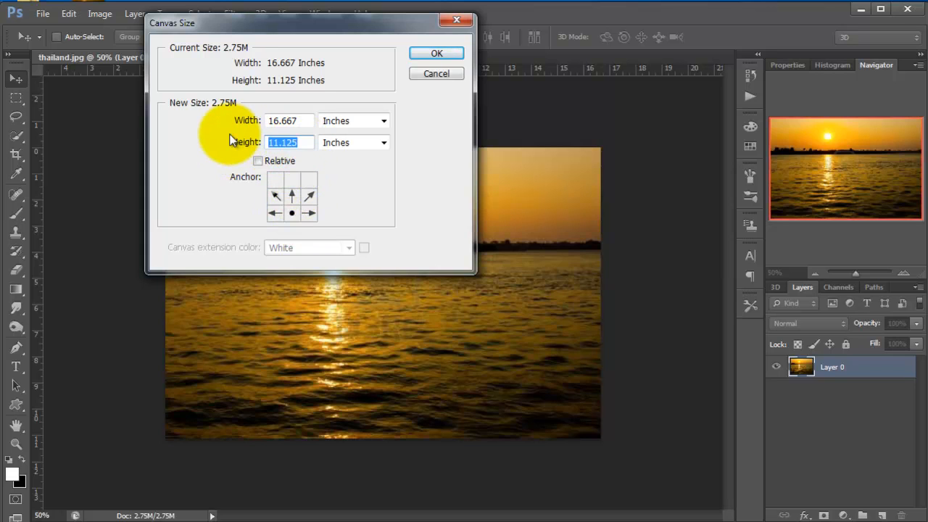
text(20)
key(Return)
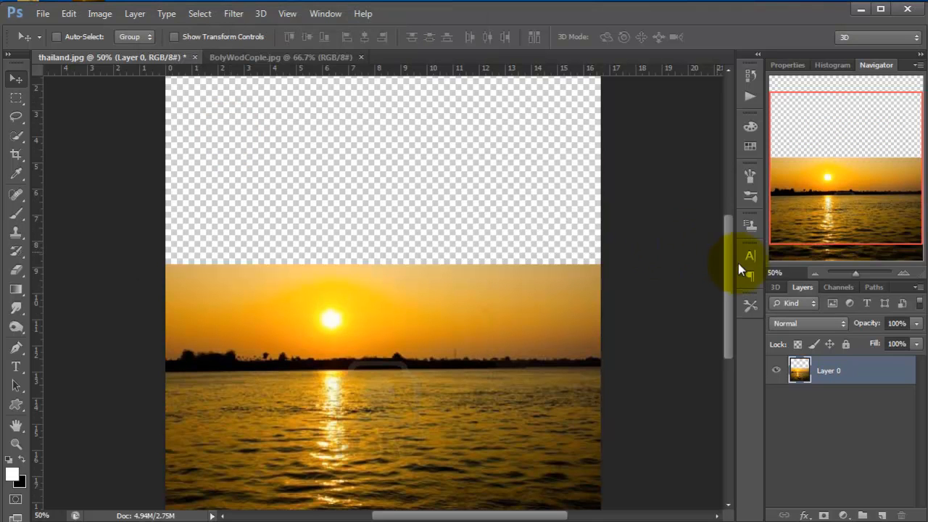
click(815, 273)
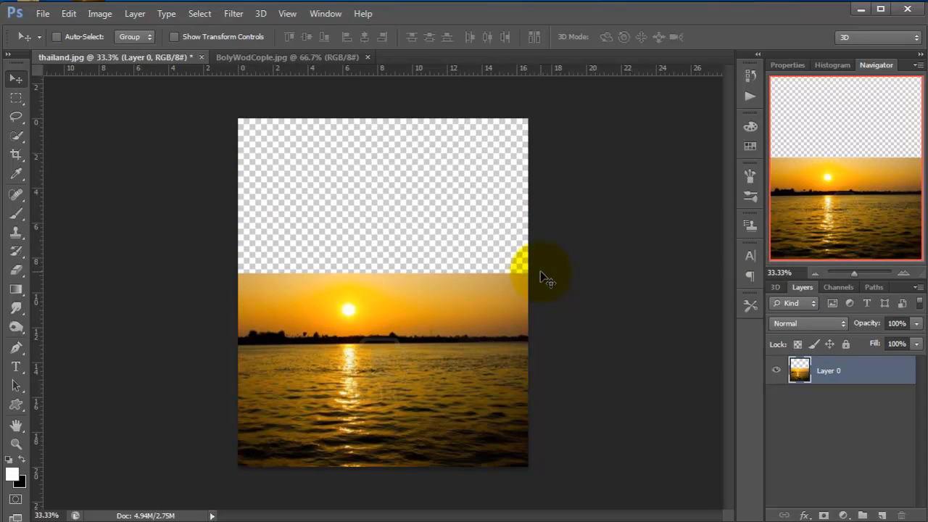
Copy the couple photo from BolyWodCople.jpg into thailand.jpg as a new layer at the canvas's upper-left corner
click(263, 60)
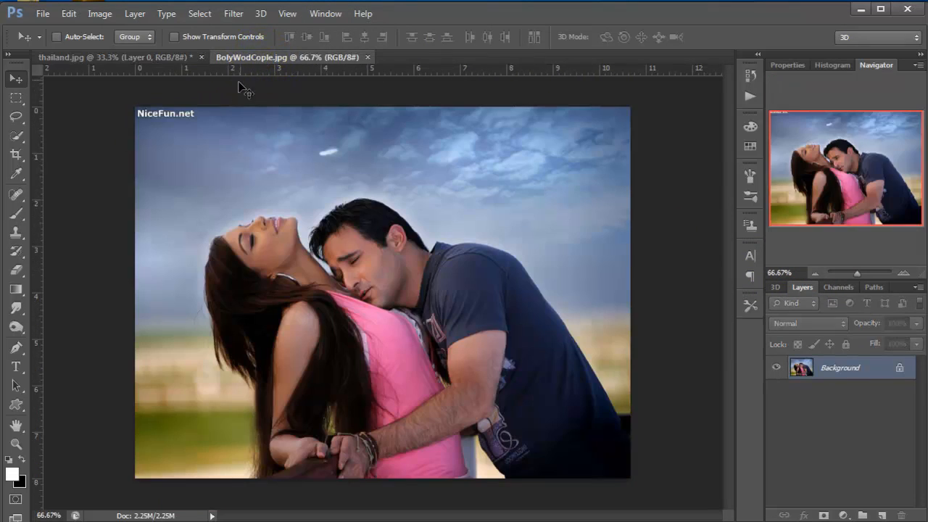
click(151, 57)
drag(150, 58, 284, 164)
Scale the couple layer to about 117% and stretch its upper-right corner slightly so it fills the canvas width
key(ctrl+t)
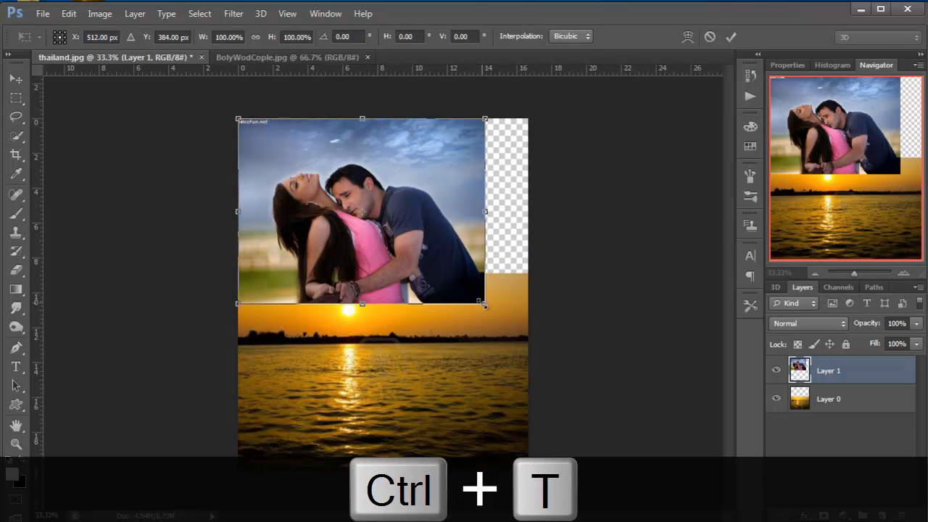
drag(485, 305, 527, 336)
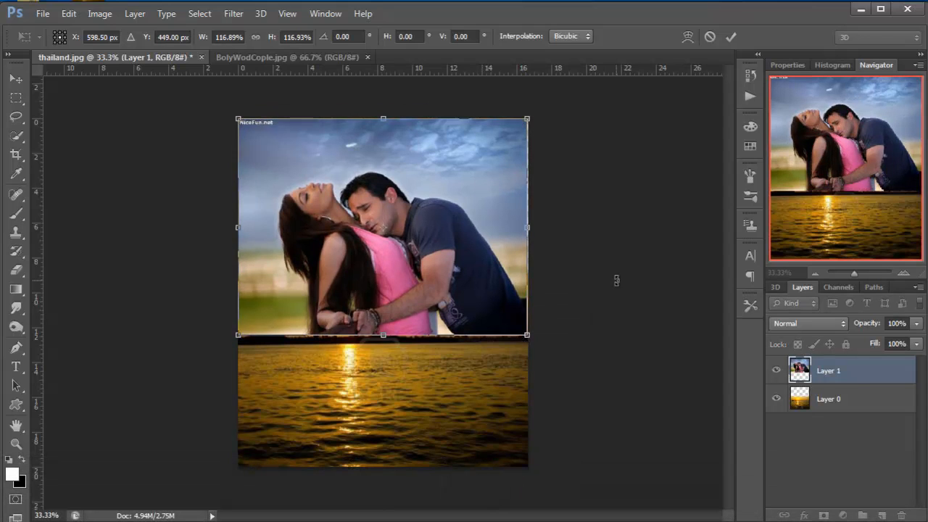
key(Return)
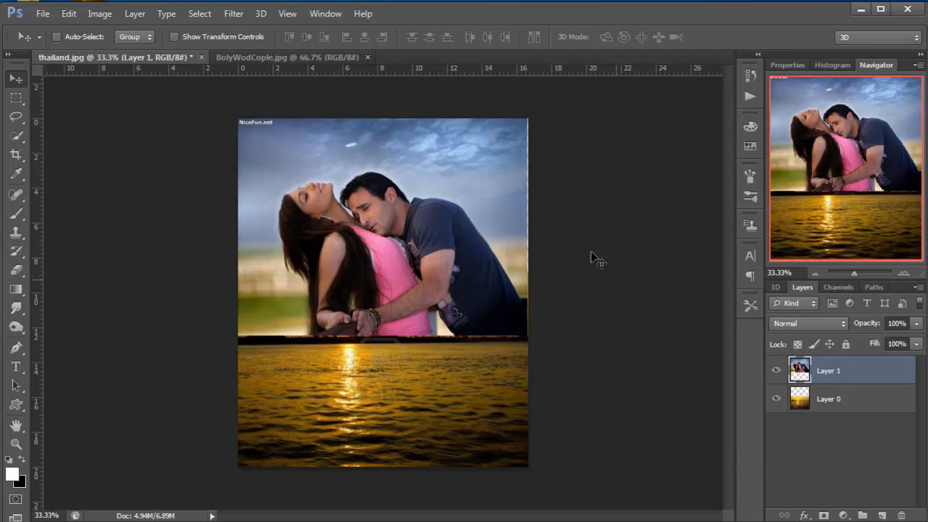
key(ctrl+t)
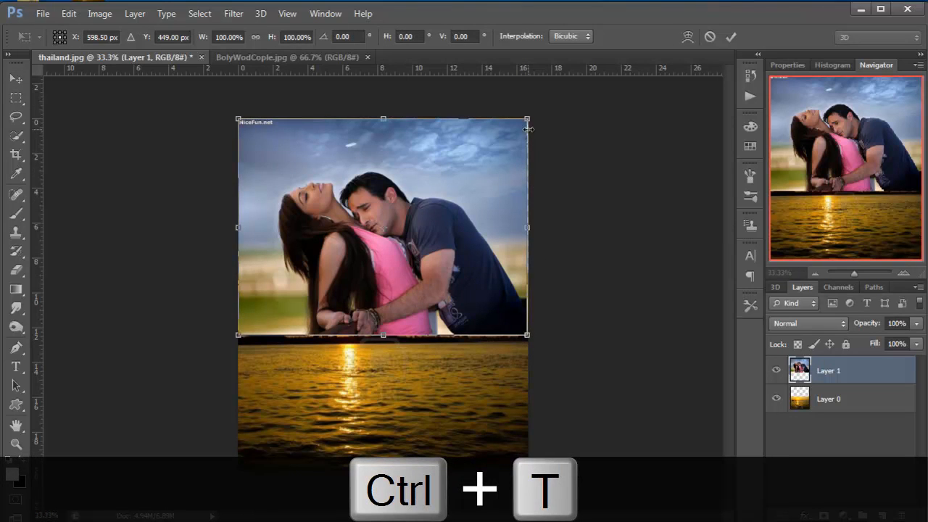
drag(529, 118, 529, 116)
key(Return)
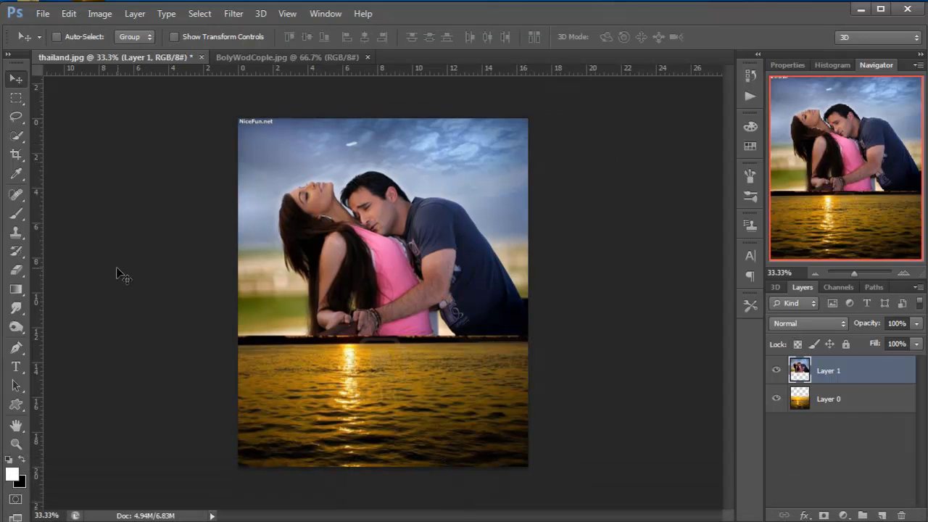
Crop the image to a full-width rectangular selection starting just below the NiceFun.net watermark, and clear the selection
key(m)
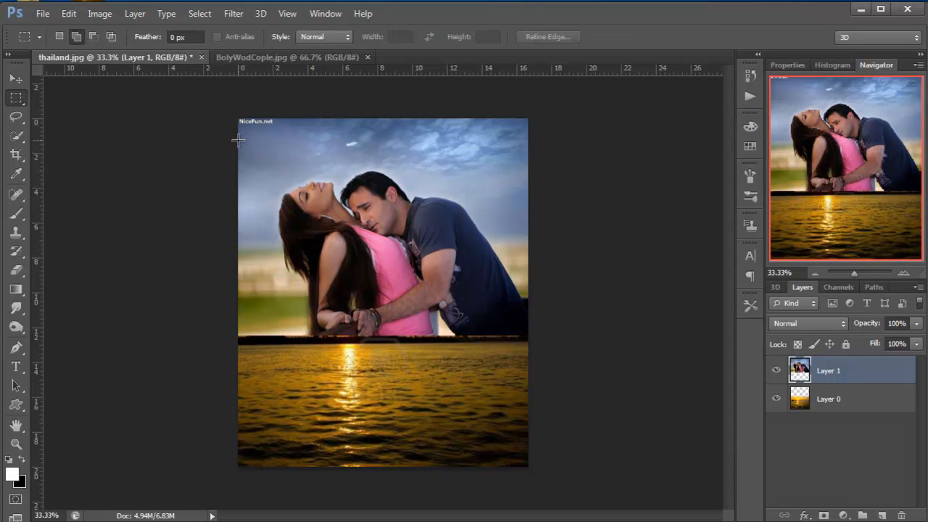
drag(238, 140, 534, 466)
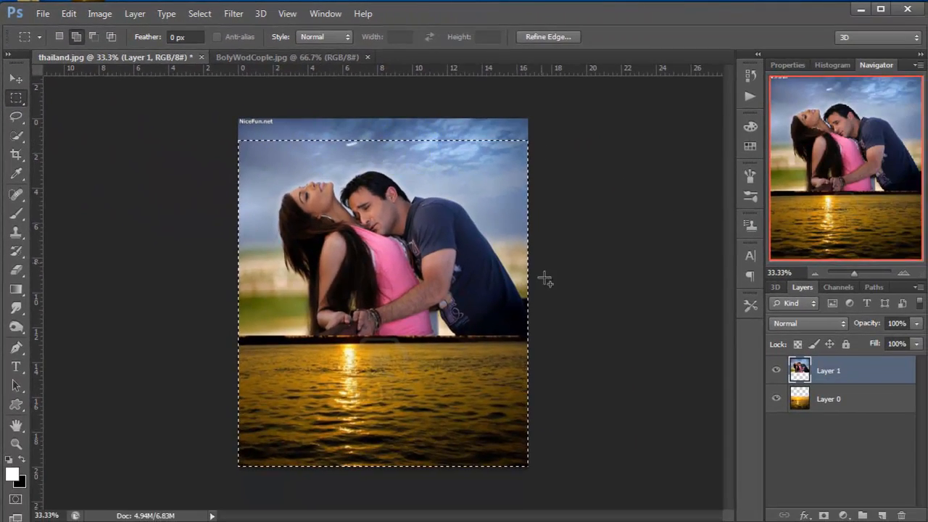
click(99, 14)
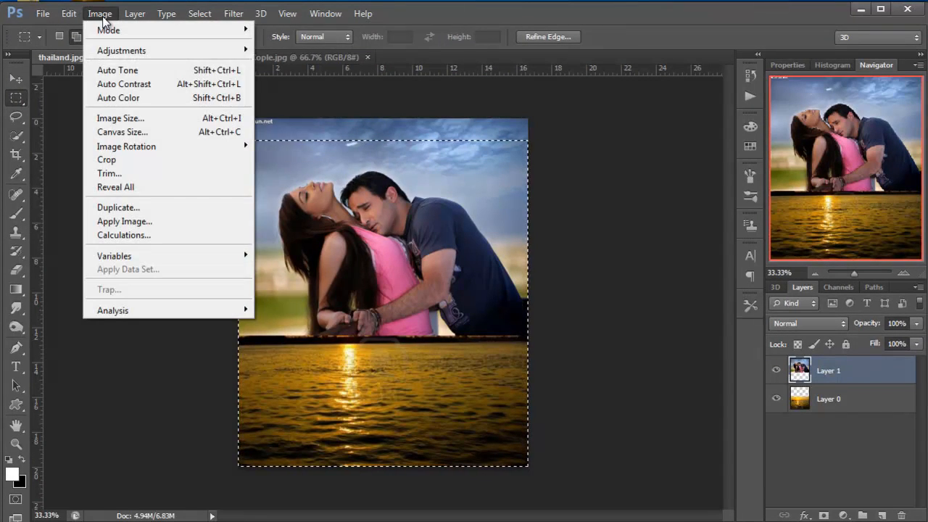
click(106, 160)
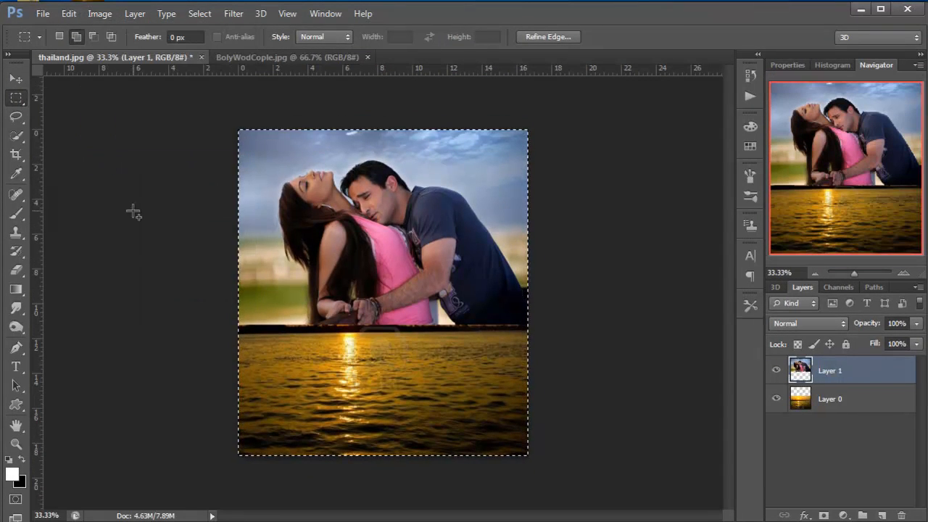
key(ctrl+d)
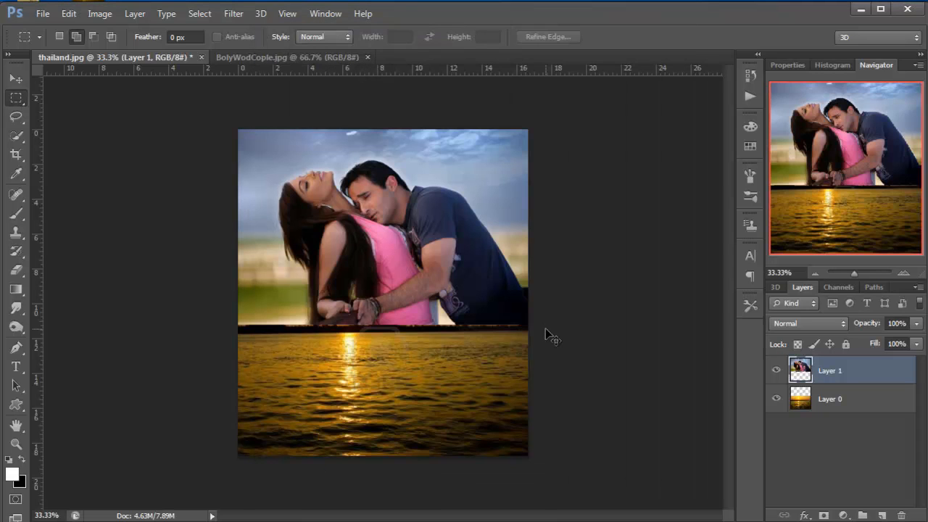
key(ctrl+a)
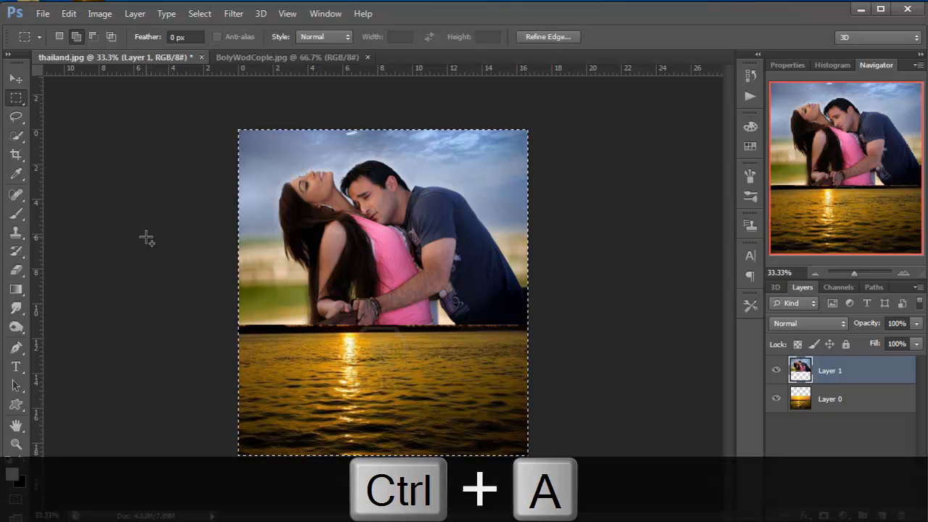
key(ctrl+d)
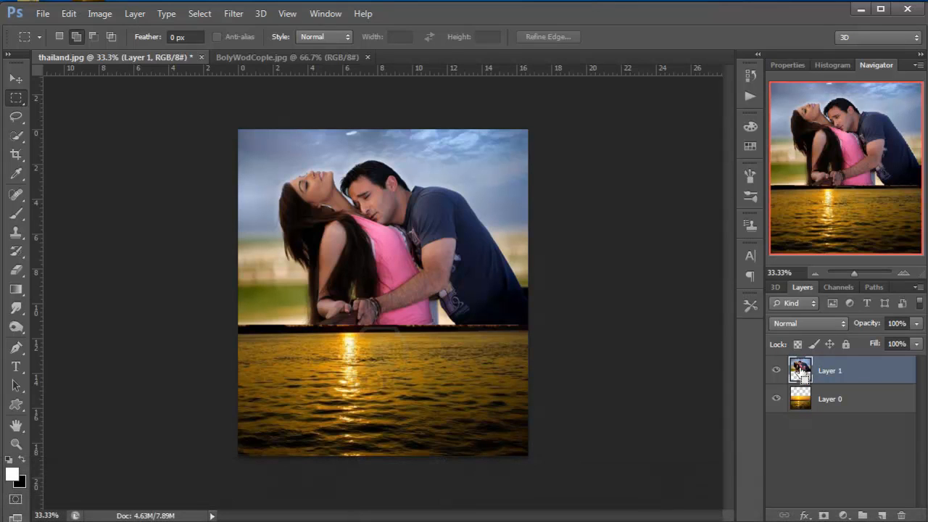
Load Layer 1's outline as a selection, place a horizontal guide along its bottom edge, and deselect
ctrl+click(800, 370)
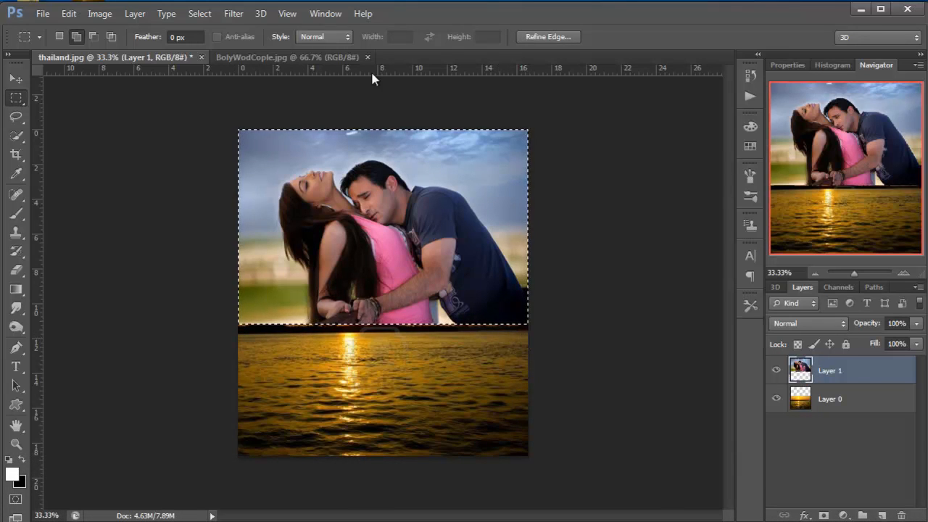
drag(371, 70, 359, 324)
key(ctrl+d)
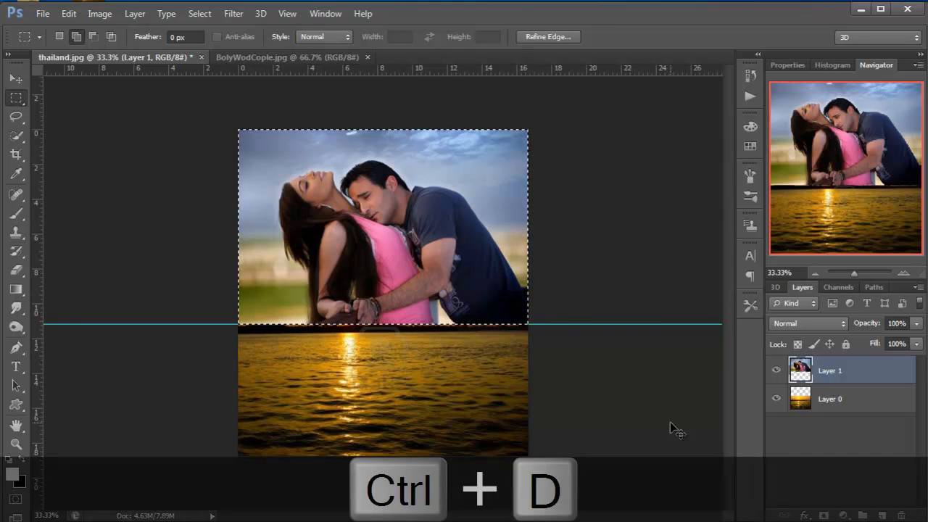
Load Layer 0's outline as a selection, place a horizontal guide along its top edge, and deselect
click(842, 397)
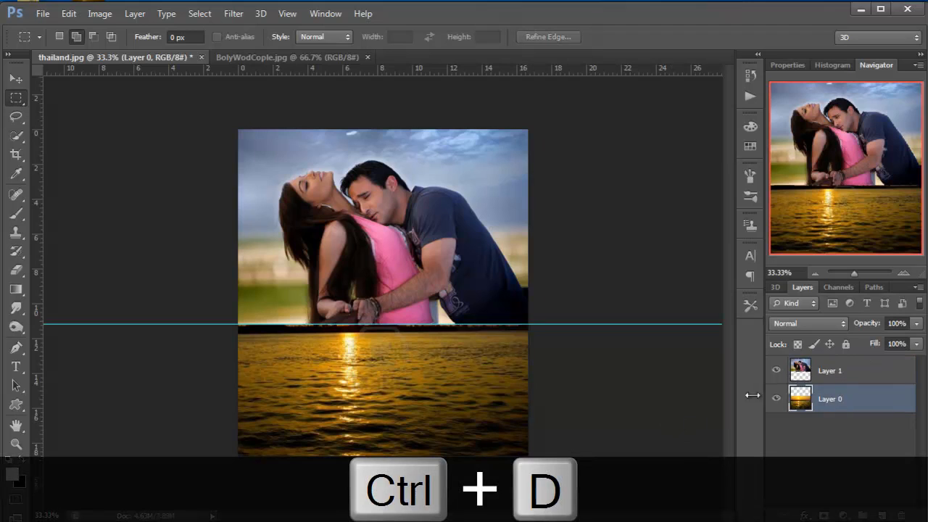
ctrl+click(802, 401)
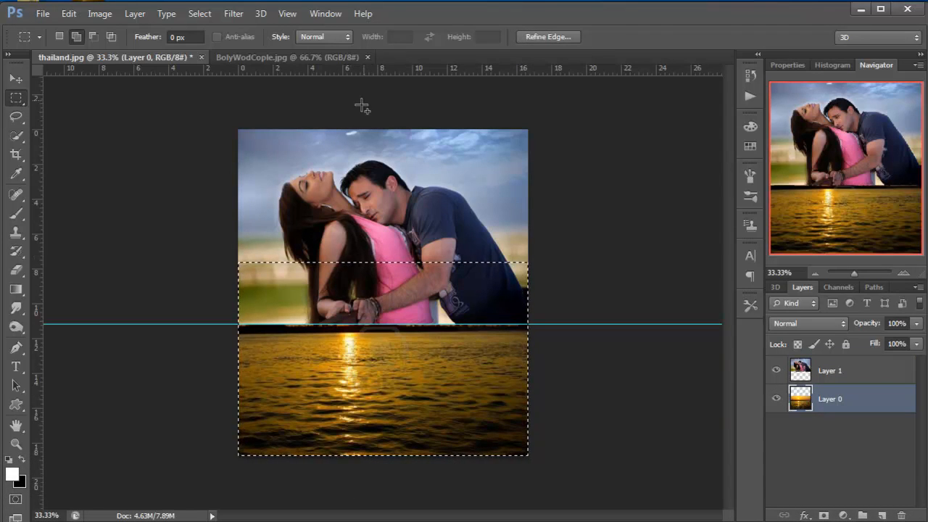
drag(385, 70, 392, 262)
key(ctrl+d)
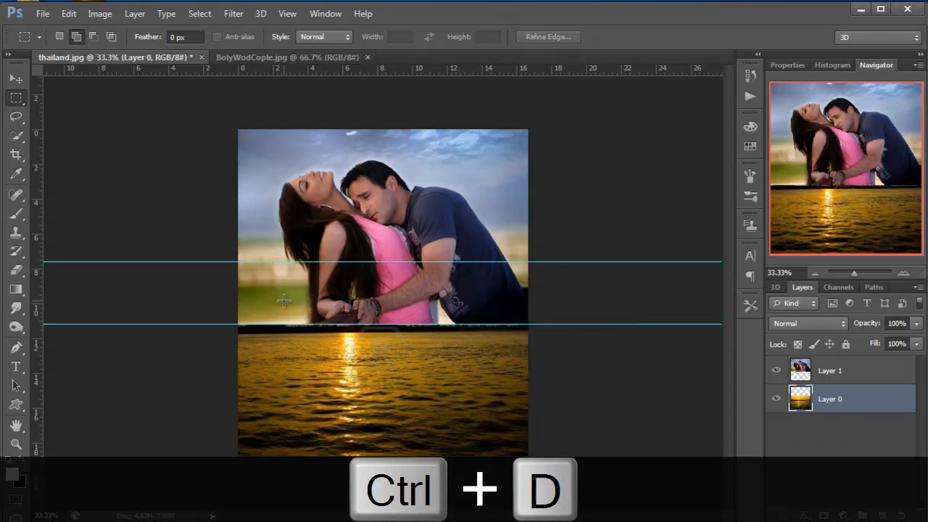
Add a layer mask to the couple photo on Layer 1
key(alt+bracketright)
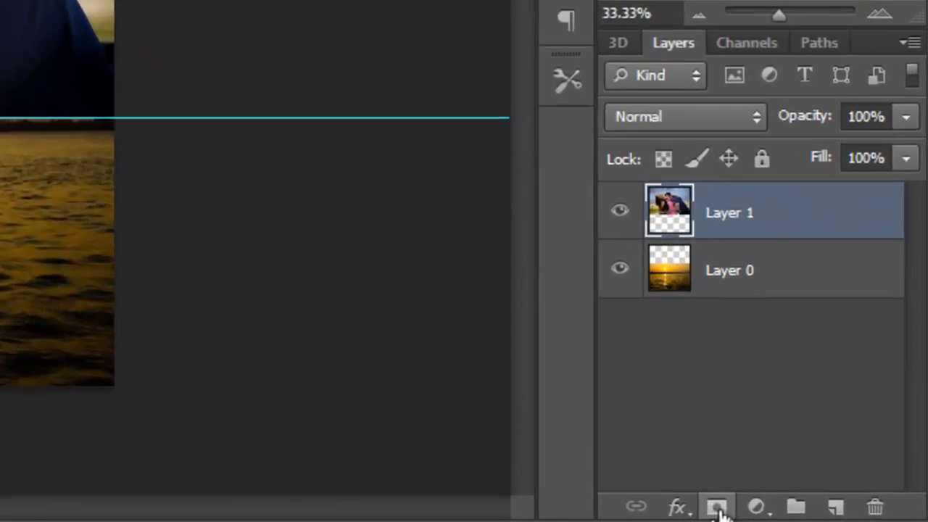
click(823, 515)
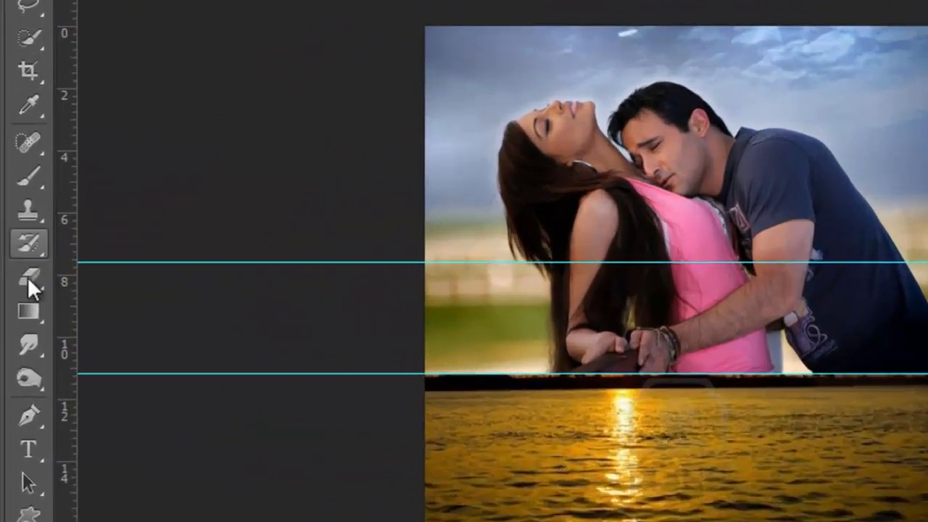
Apply a linear foreground-to-background gradient to Layer 1's mask between the two guides, fading the couple photo's lower part into the sunset
click(27, 311)
click(149, 52)
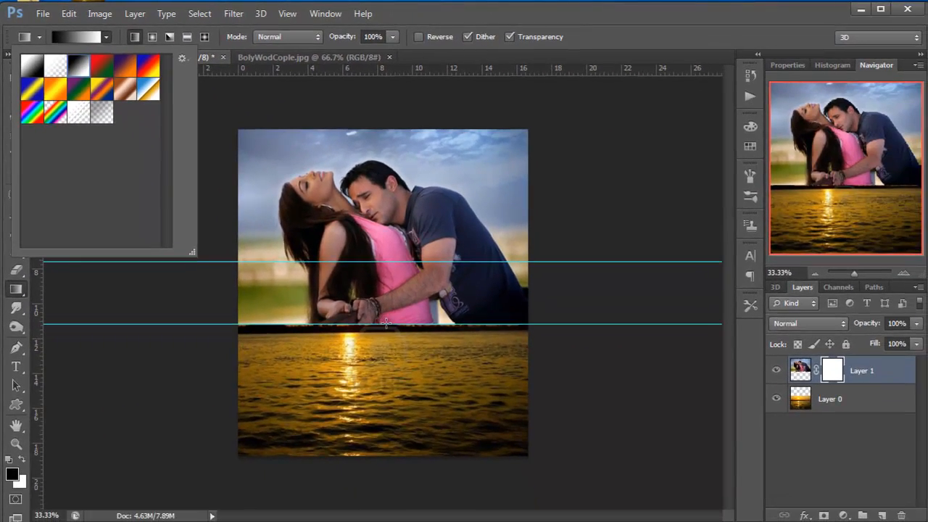
click(387, 323)
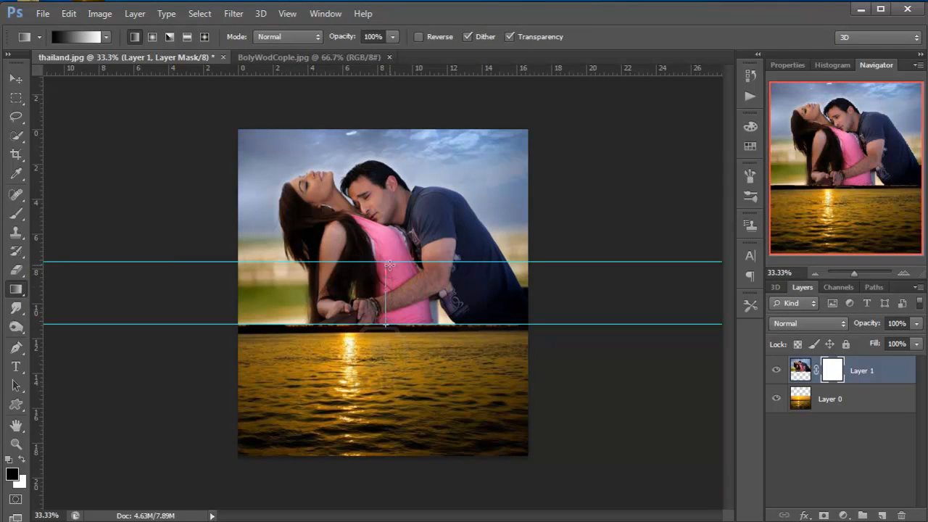
drag(390, 265, 390, 323)
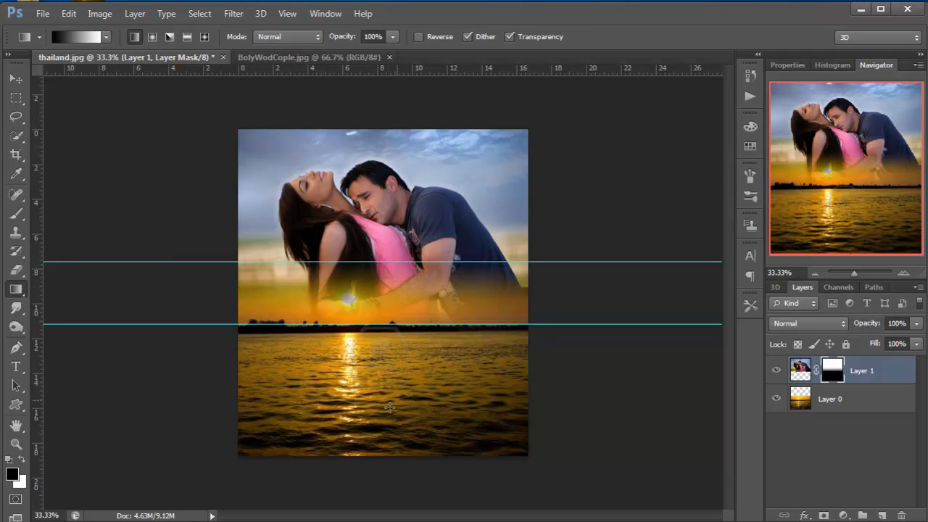
alt+click(392, 300)
drag(389, 262, 390, 263)
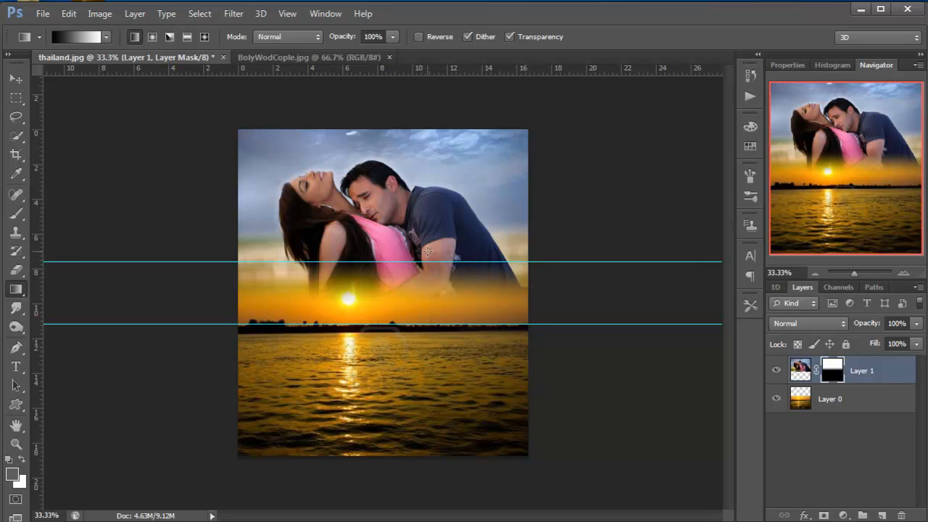
Remove both horizontal guides from the canvas
key(v)
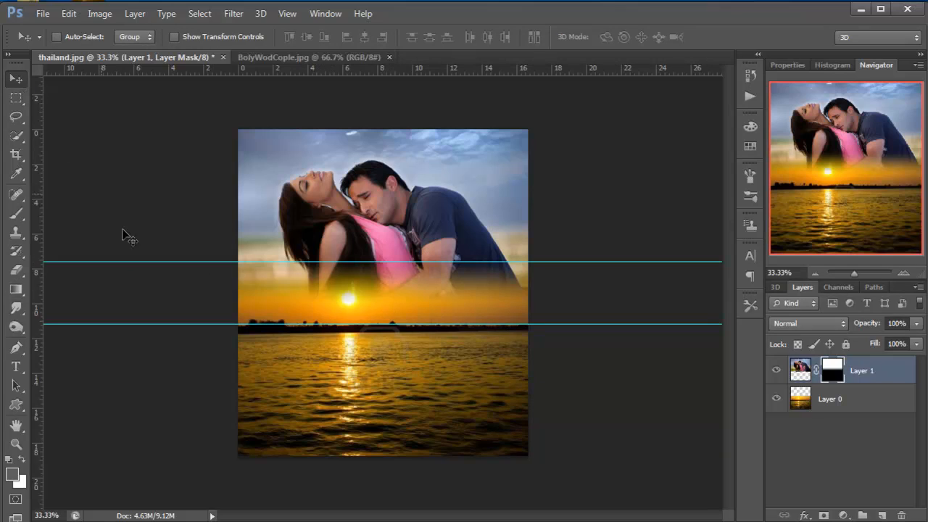
key(ctrl+h)
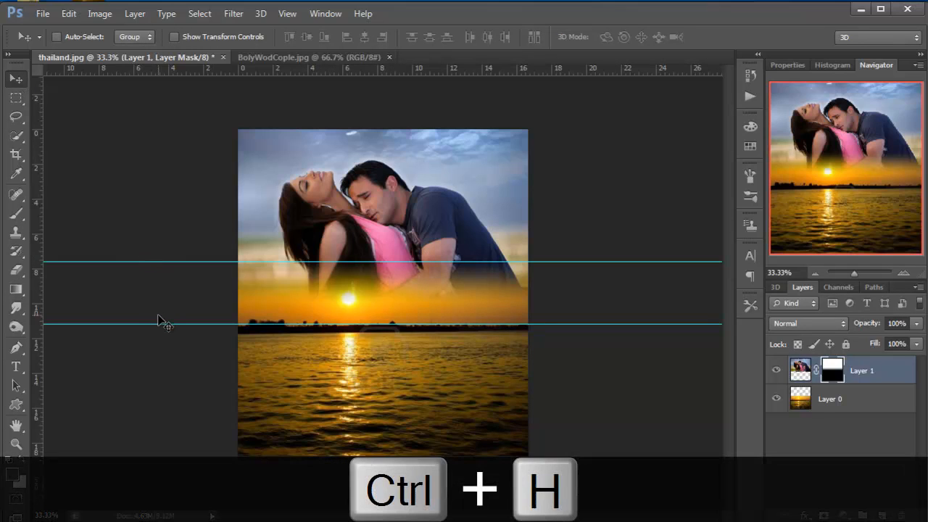
key(ctrl+h)
click(16, 97)
key(v)
drag(150, 261, 174, 37)
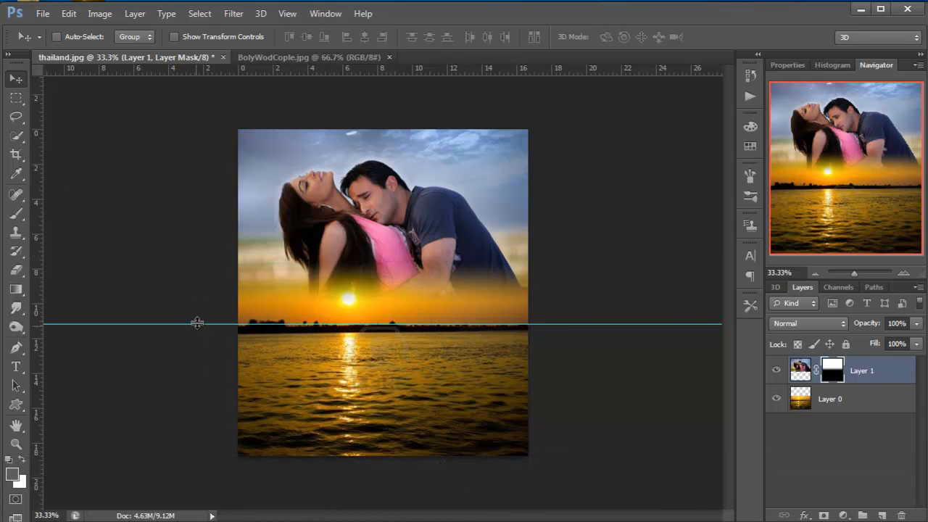
drag(197, 324, 209, 67)
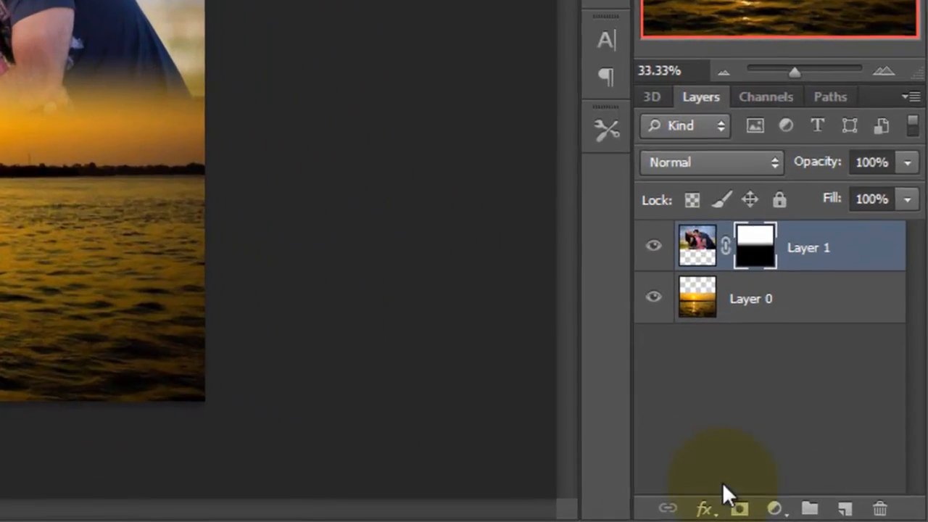
Add a Hue/Saturation adjustment layer above Layer 1 with Colorize enabled, hue 34 and saturation 59
click(843, 514)
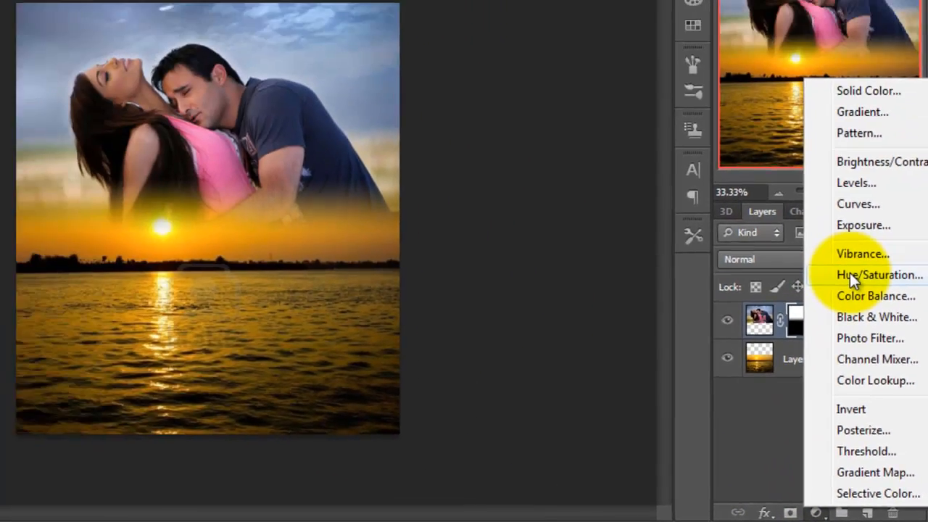
click(851, 276)
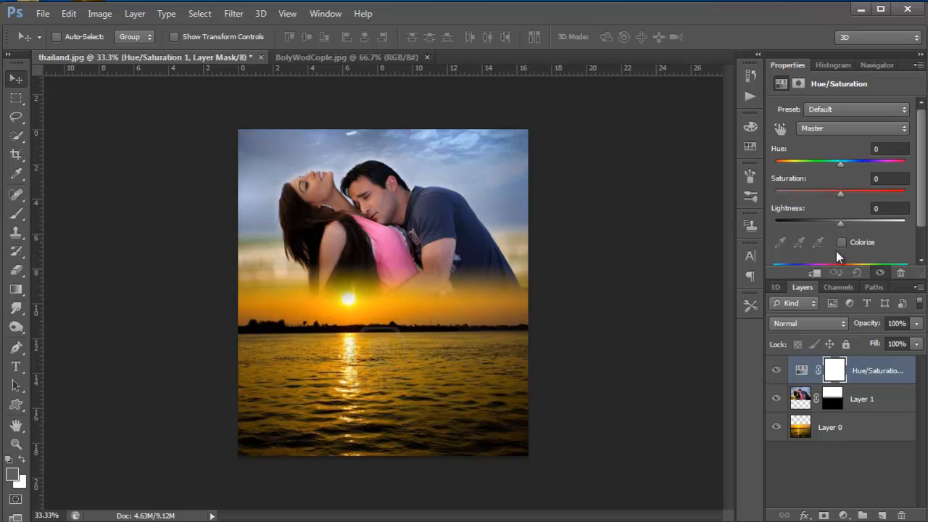
click(841, 242)
click(776, 165)
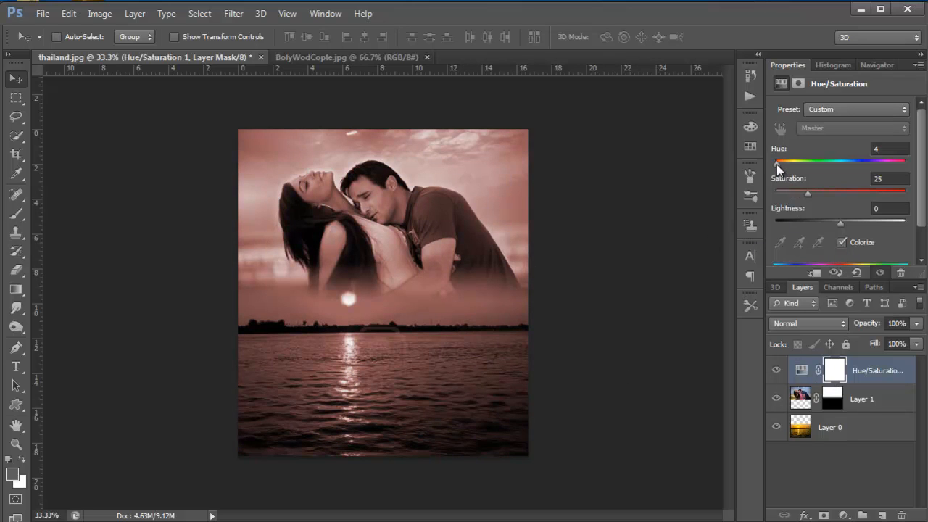
drag(776, 165, 783, 165)
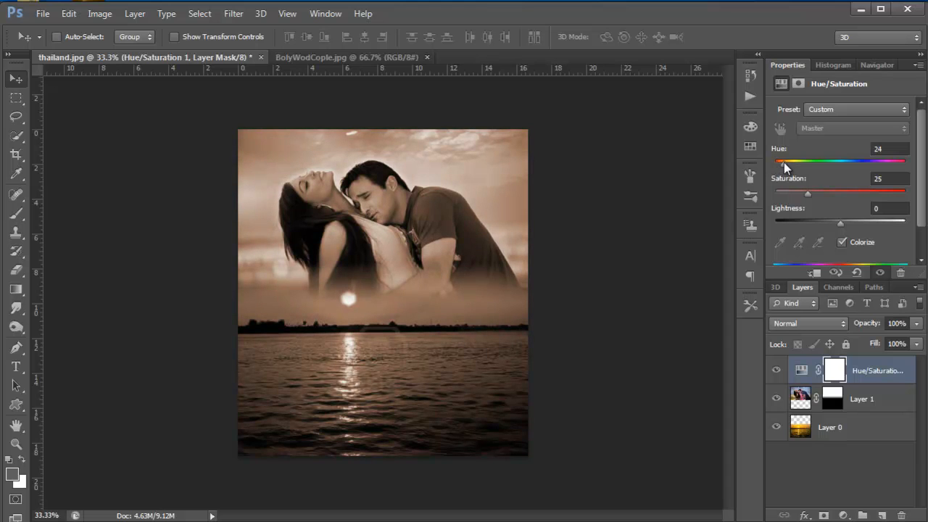
drag(815, 194, 848, 197)
click(787, 165)
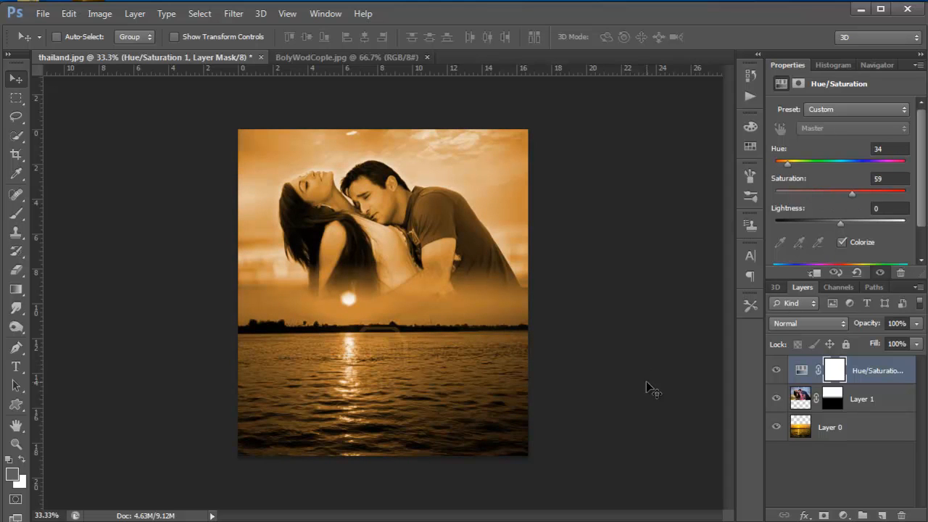
Start a text line over the water near the image's left edge, using Monotype Corsiva in white
click(15, 367)
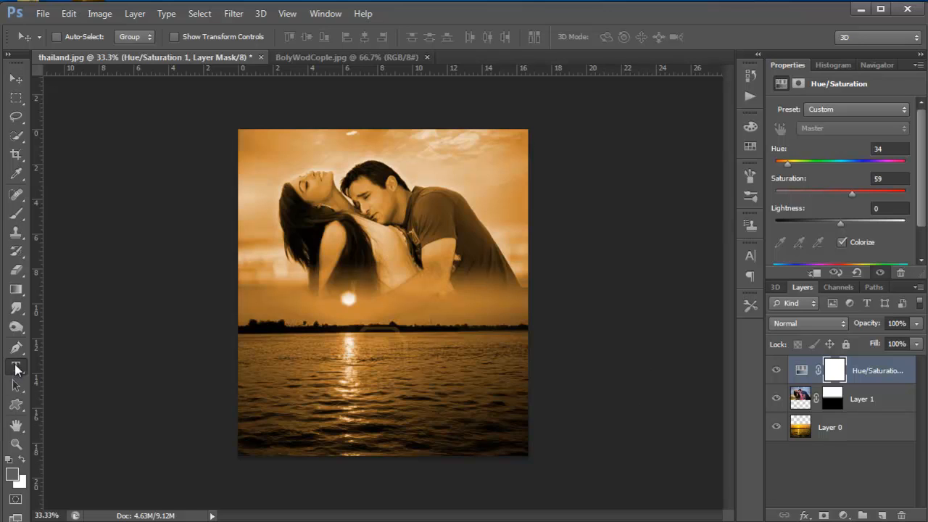
click(259, 398)
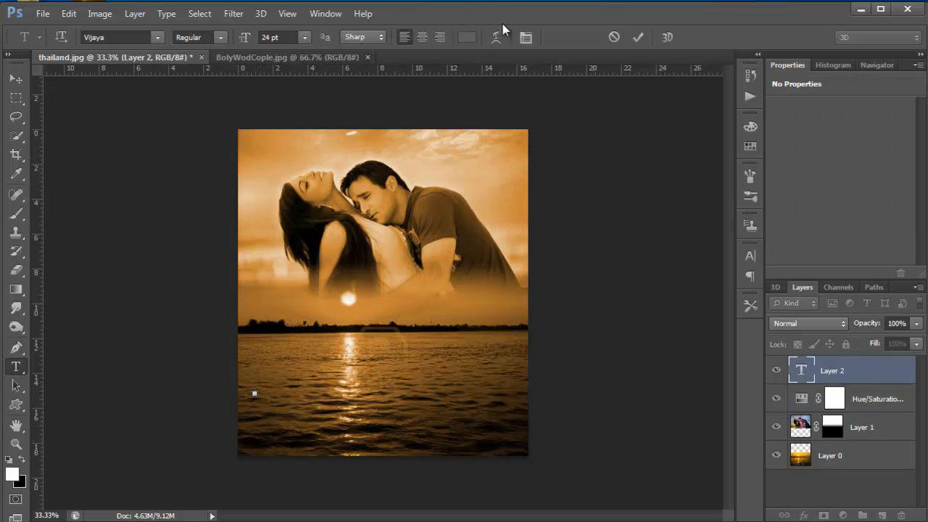
click(467, 37)
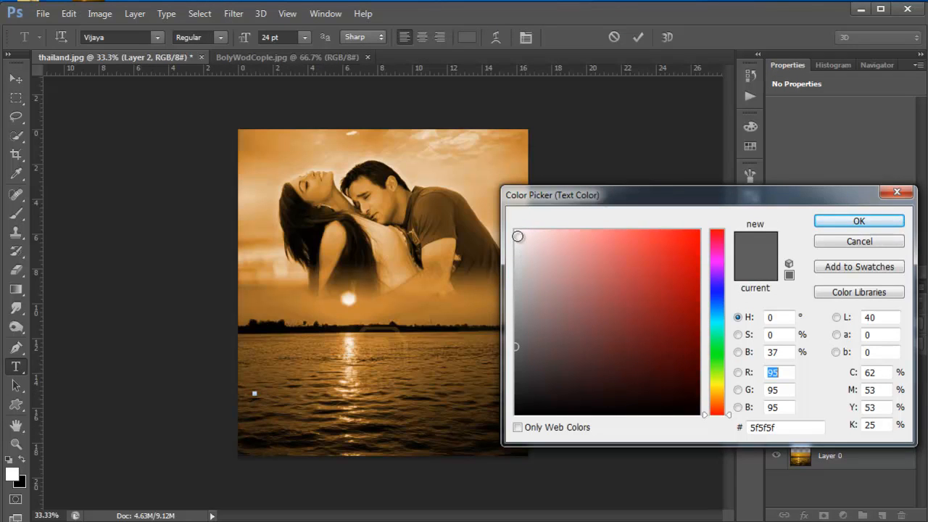
click(518, 237)
click(858, 220)
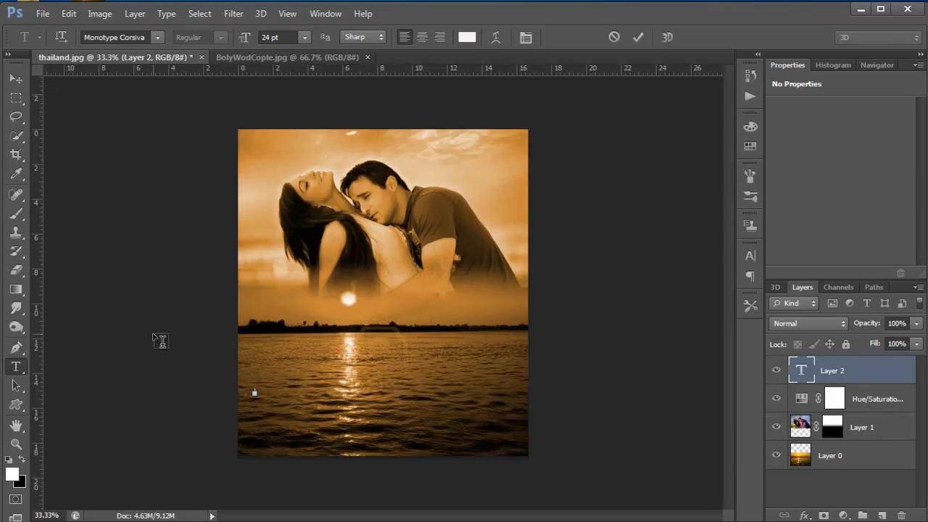
Enter the title "Tere Mere Saamne" and enlarge it to about 351.53 pt, spanning most of the image width
text(Tere MEre Sanamne)
drag(334, 389, 485, 359)
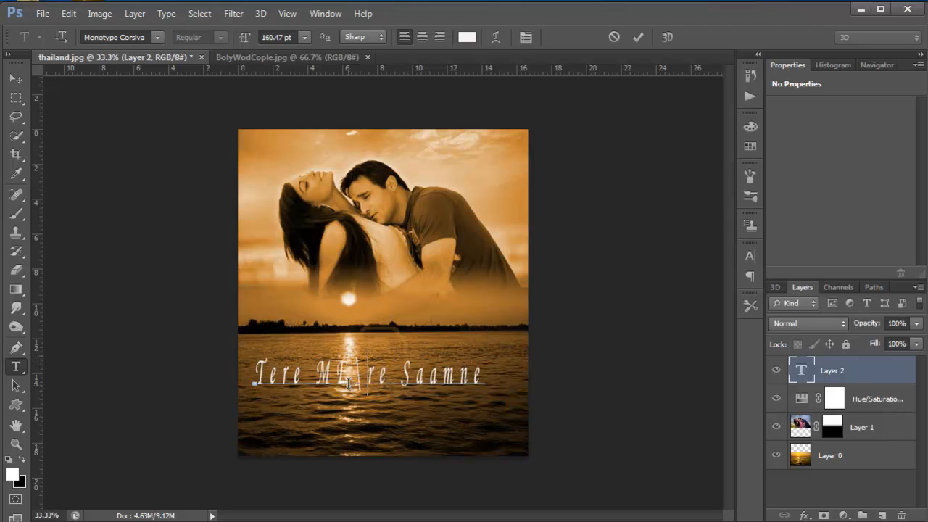
key(BackSpace)
text(e)
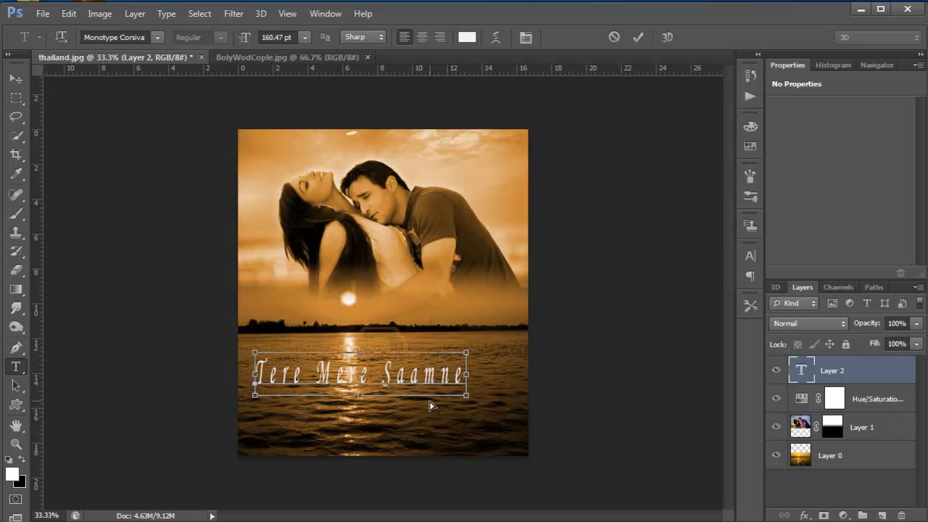
drag(466, 395, 506, 447)
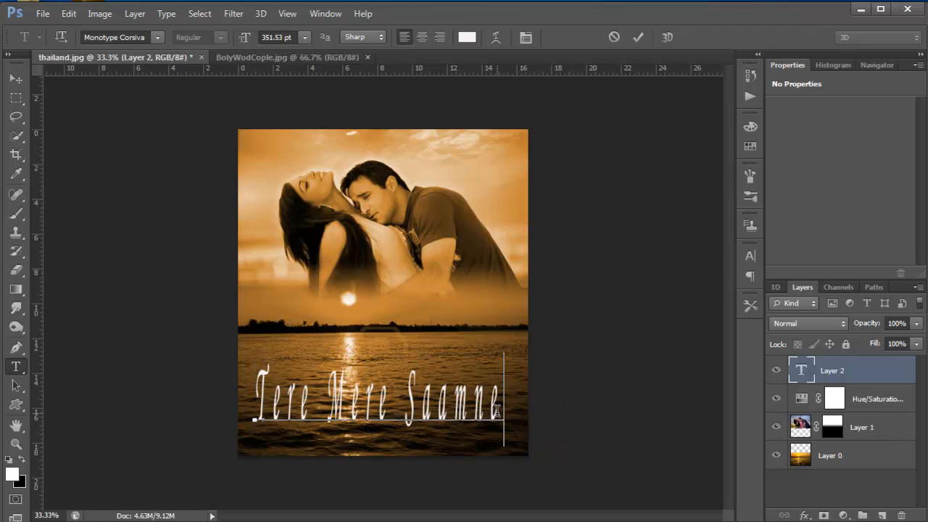
Tighten the letter spacing of the whole "Tere Mere Saamne" title
drag(497, 410, 252, 406)
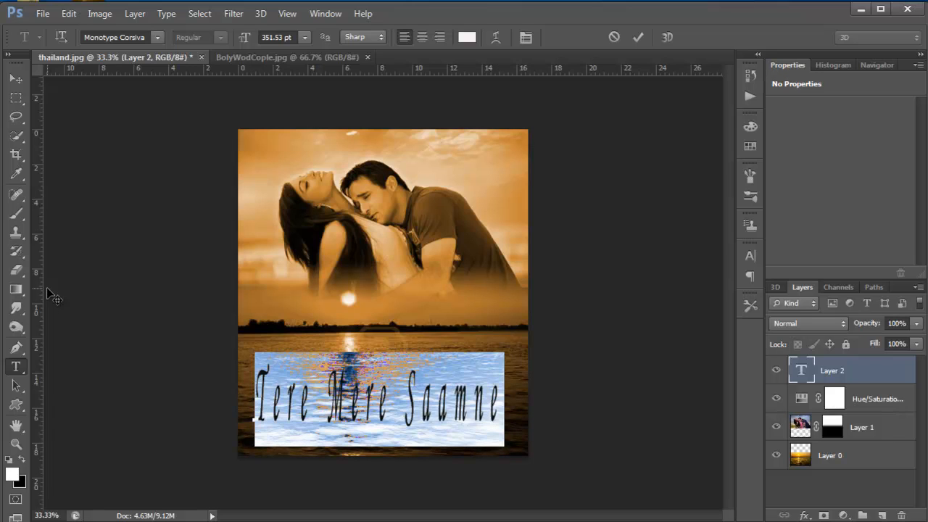
key(alt+Left)
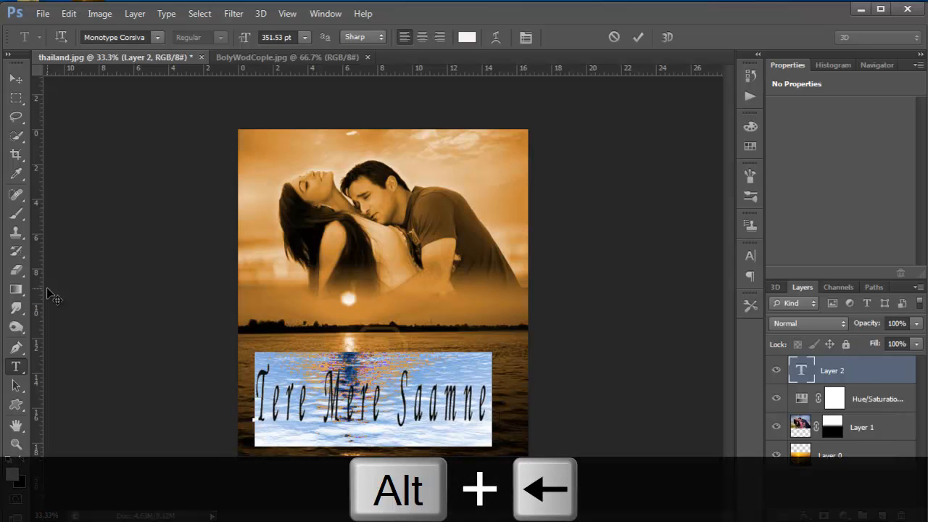
key(alt+Left)
key(alt+Left)
key(alt+Left)
key(alt+Left)
key(alt+Left)
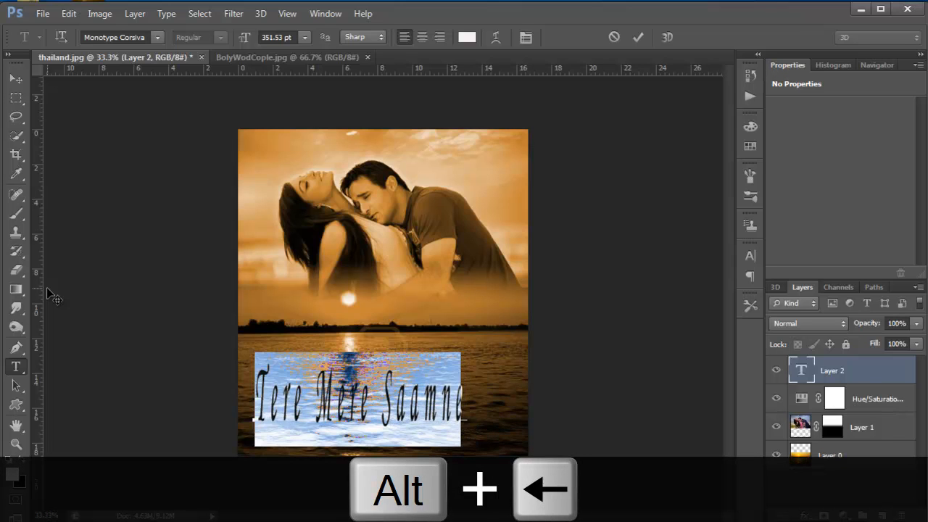
key(alt+Left)
key(alt+Left)
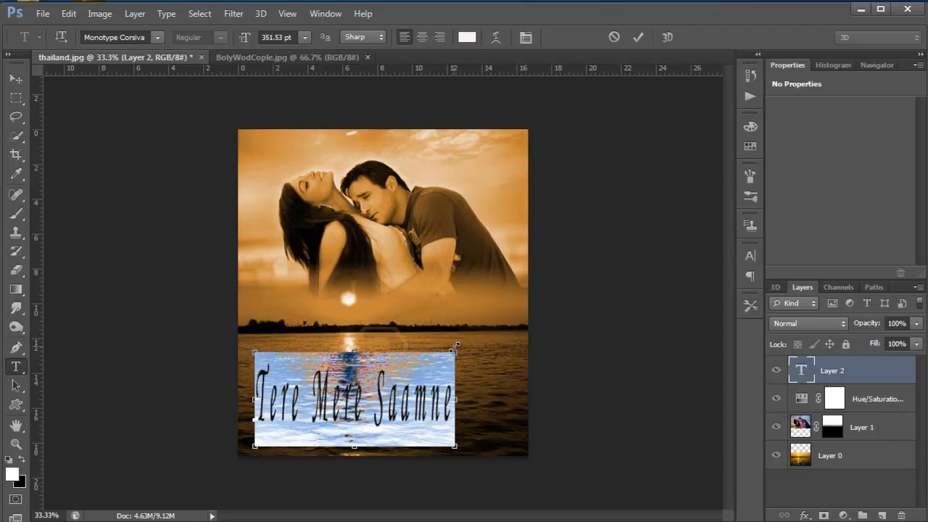
Stretch the title across most of the image width, reduce its height slightly, and move it down near the image's lower edge
drag(455, 353, 499, 365)
click(512, 397)
click(16, 79)
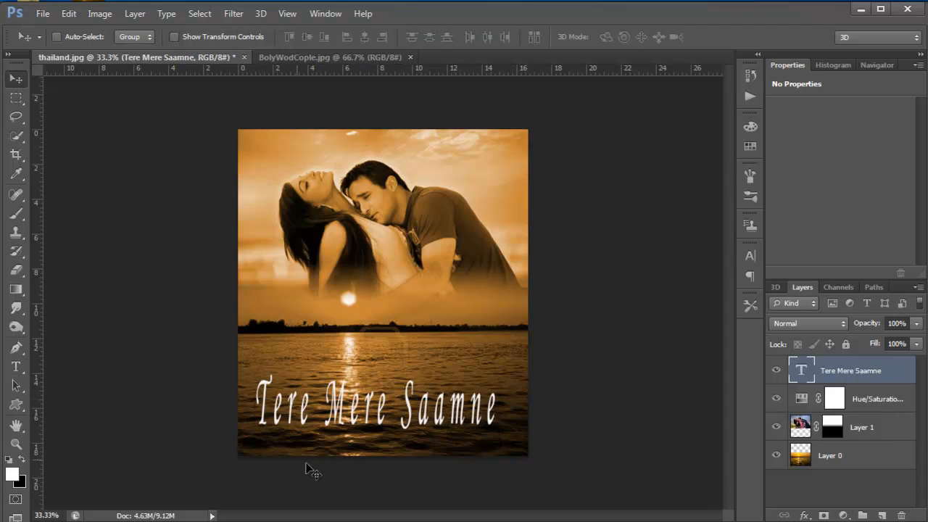
drag(350, 433, 352, 446)
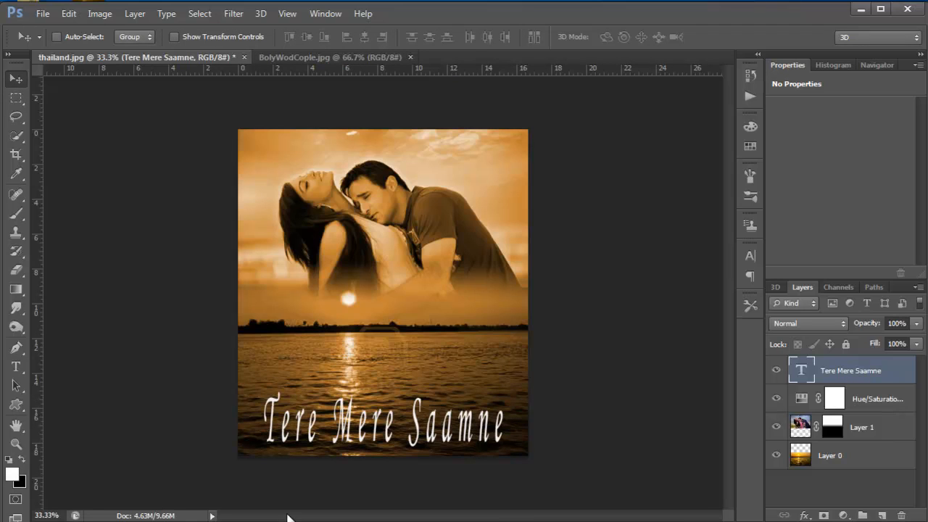